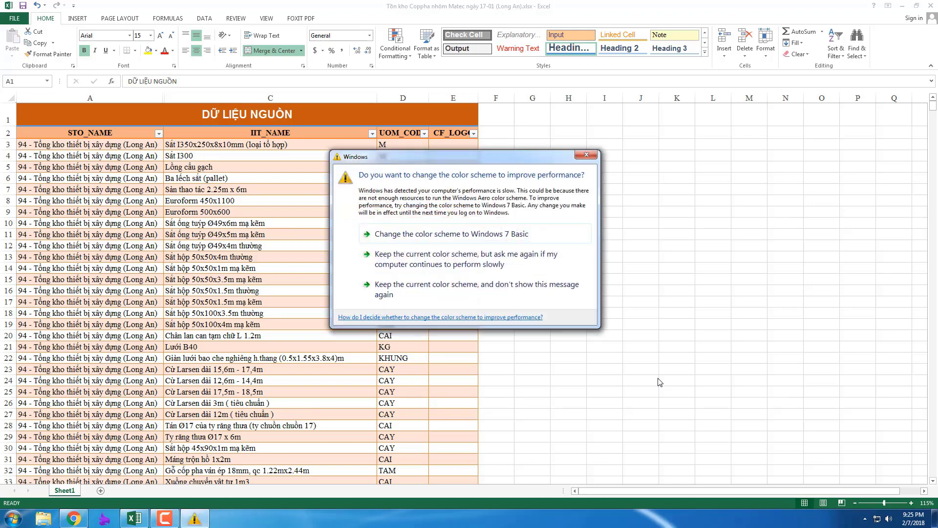
Dismiss the Windows colour-scheme prompt and select the IIT_NAME column C.
left_click(514, 264)
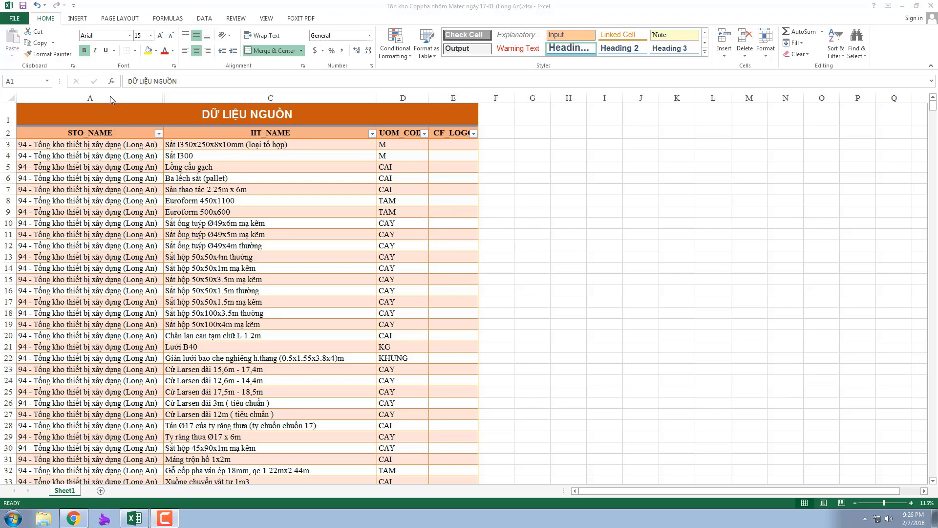
left_click(277, 98)
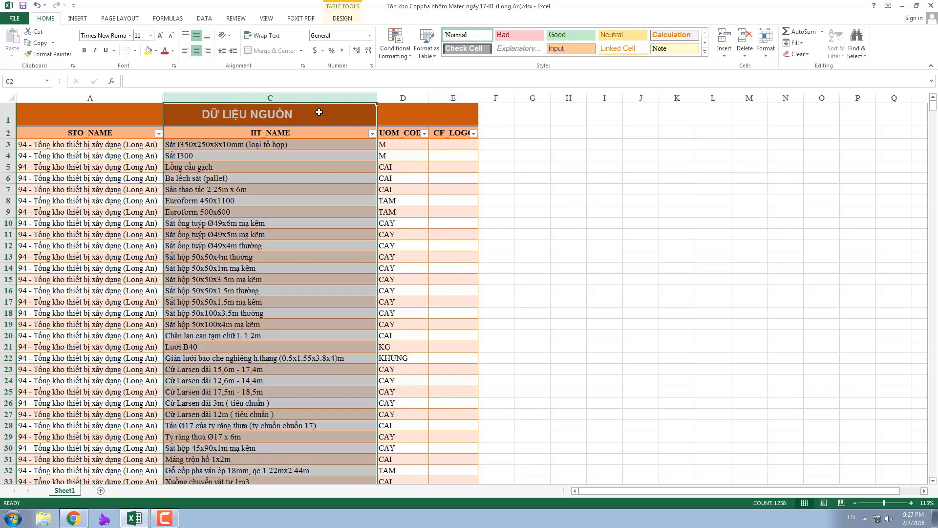
left_click(330, 187)
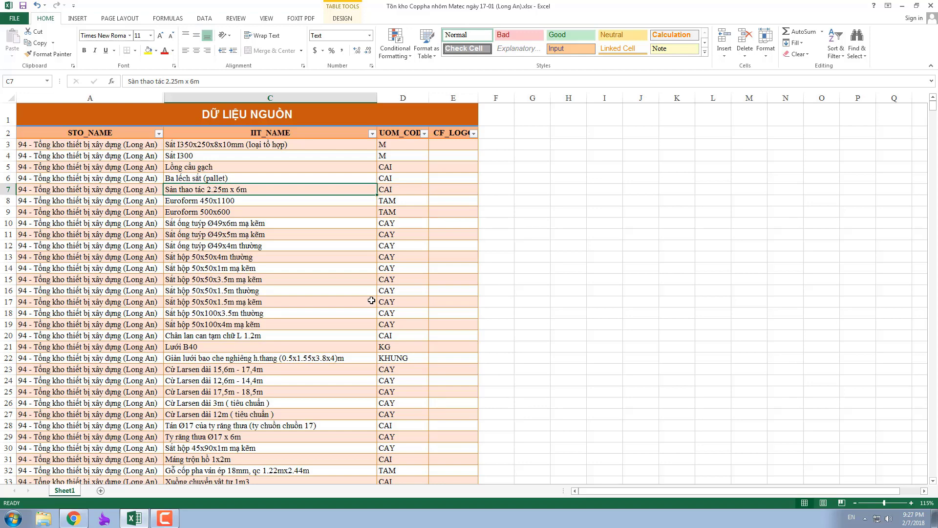
scroll(371, 300, "down", 1)
scroll(371, 301, "down", 1)
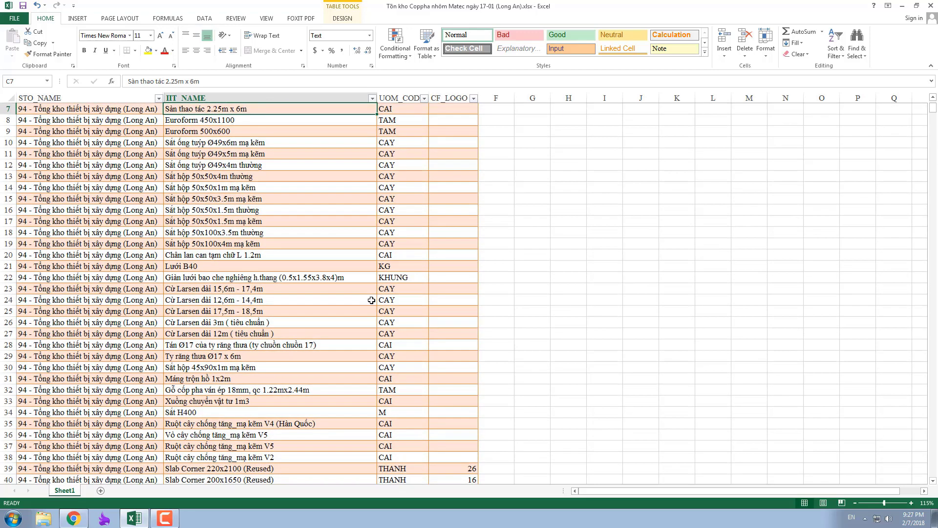
scroll(371, 300, "down", 1)
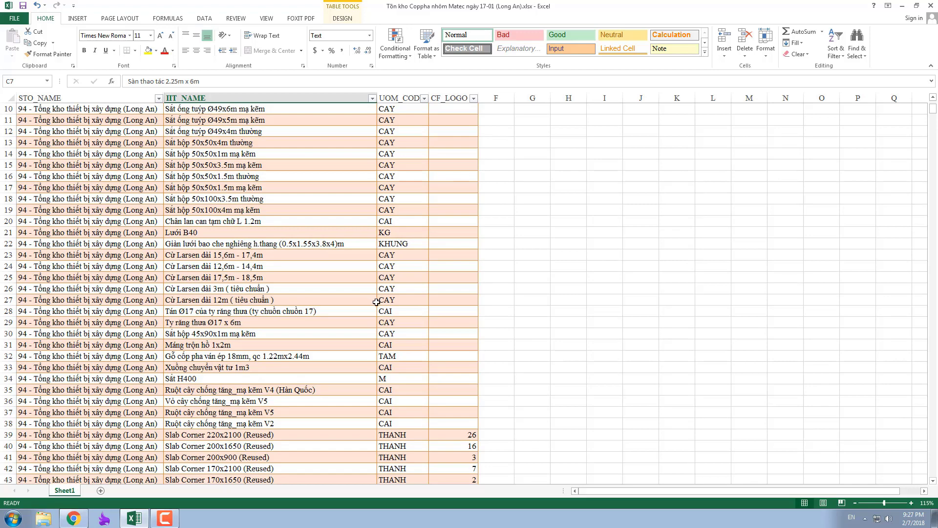
scroll(373, 300, "up", 2)
scroll(375, 301, "up", 1)
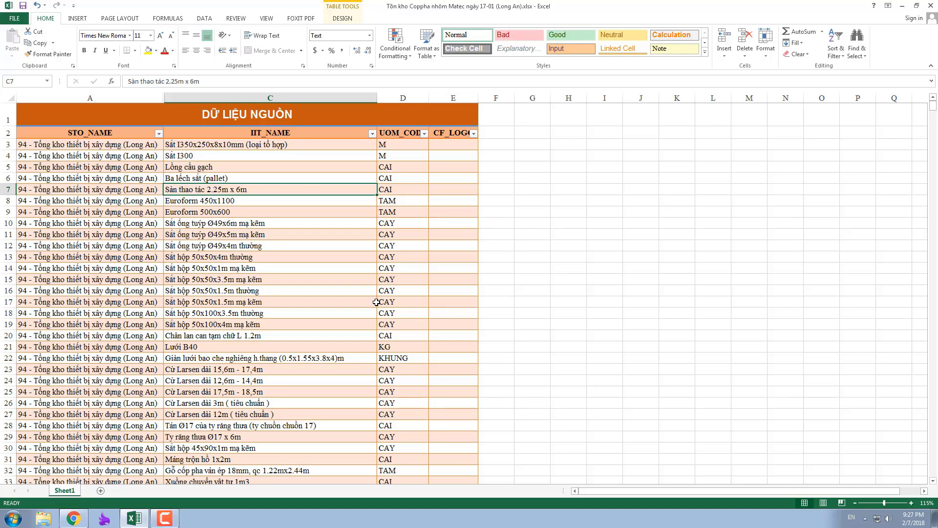
scroll(376, 302, "down", 1)
scroll(376, 302, "down", 1)
scroll(376, 302, "down", 3)
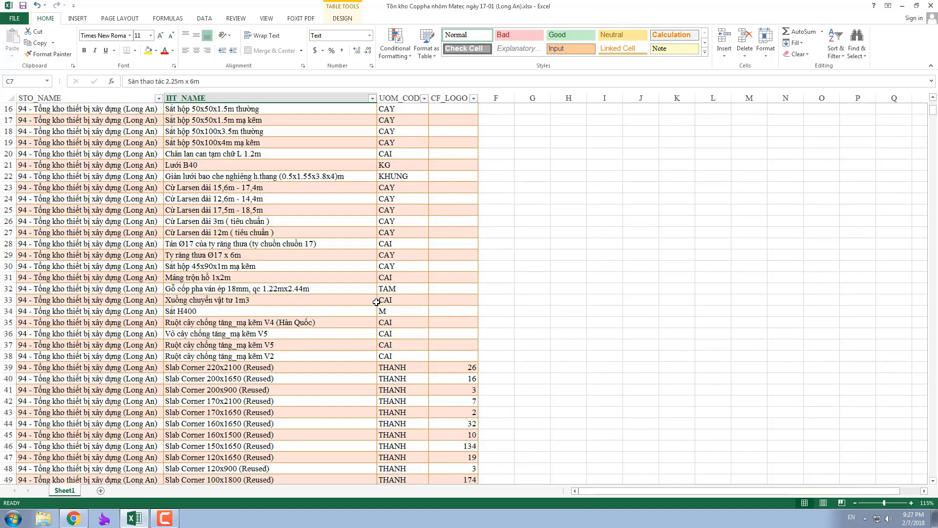
scroll(376, 302, "down", 2)
scroll(376, 302, "down", 2)
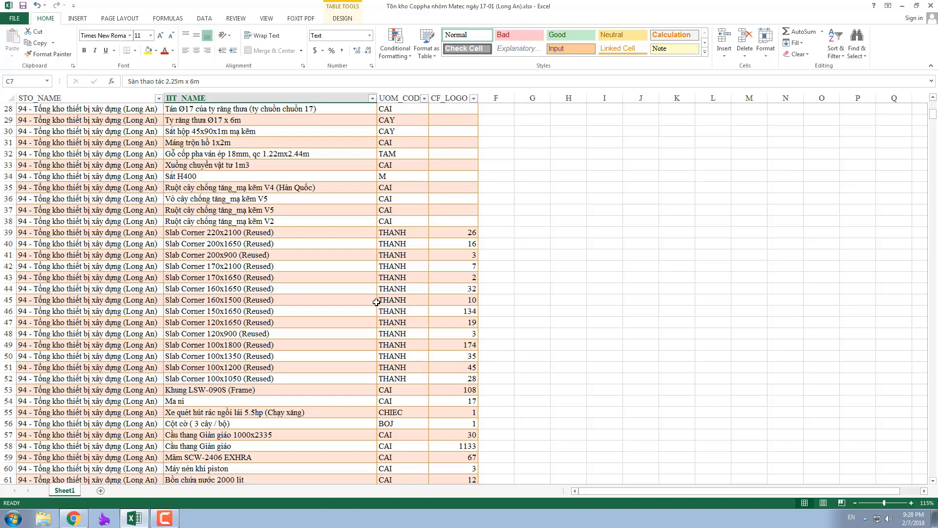
scroll(376, 302, "up", 2)
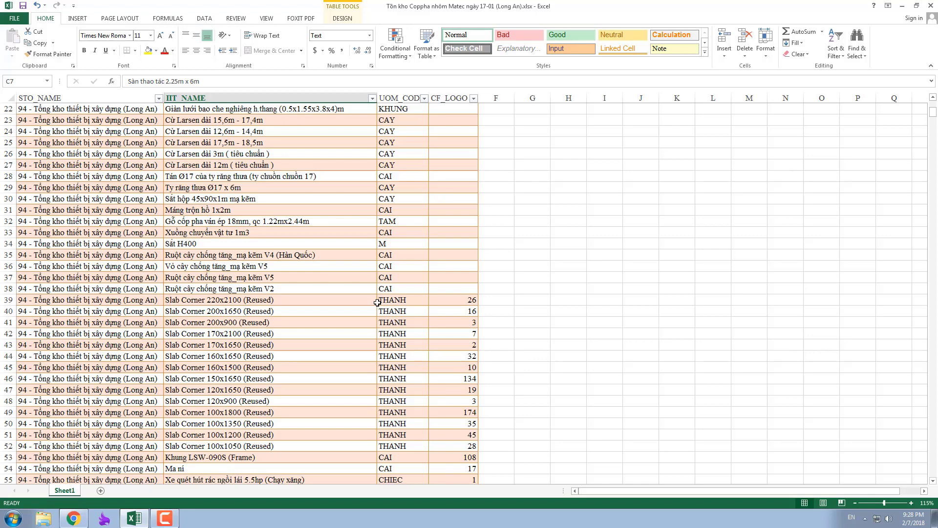
scroll(377, 303, "down", 2)
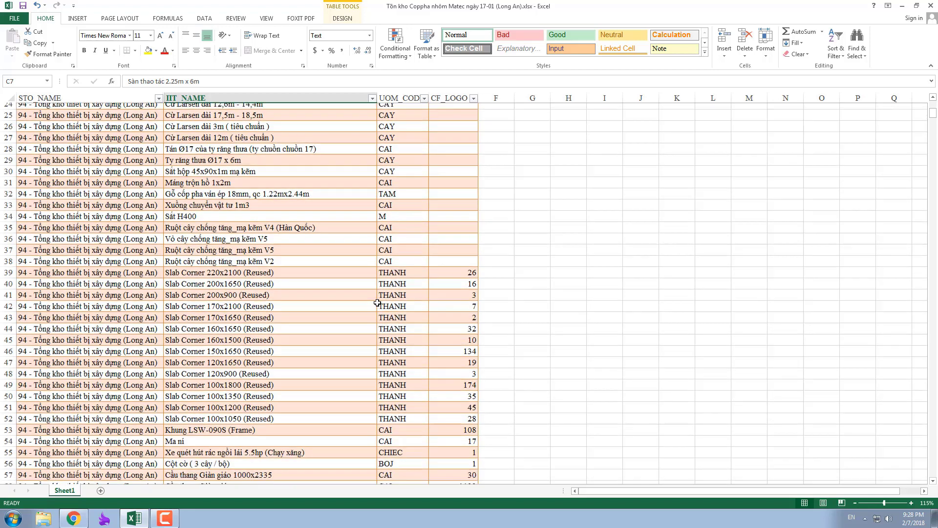
scroll(377, 302, "up", 1)
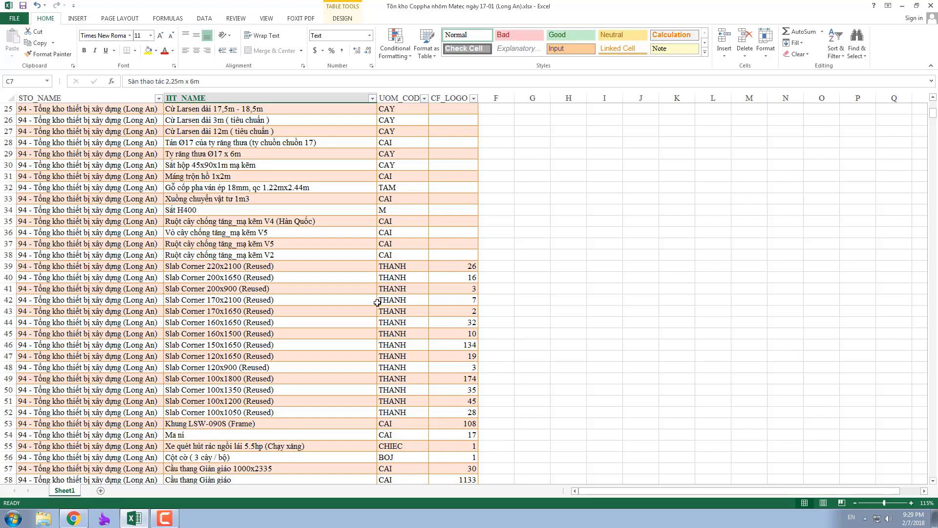
scroll(377, 302, "up", 2)
scroll(377, 303, "up", 2)
scroll(377, 302, "up", 1)
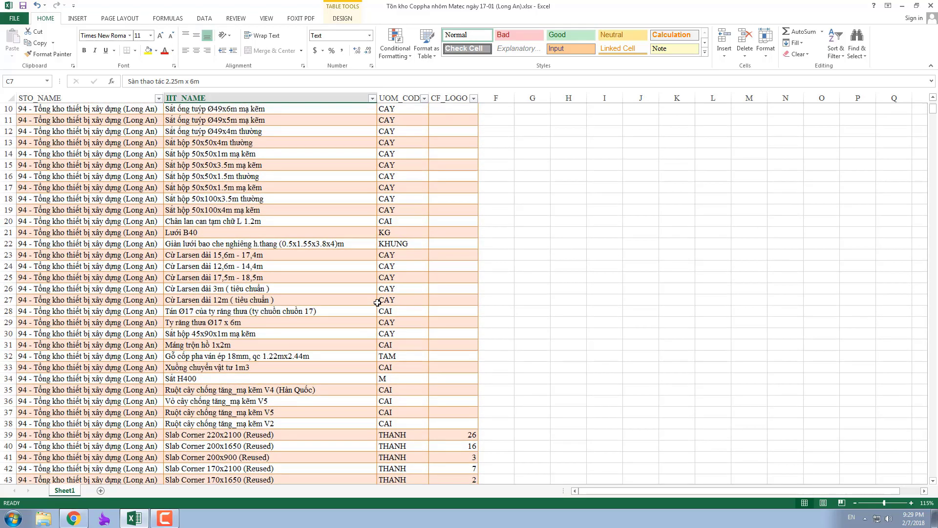
scroll(378, 303, "up", 2)
scroll(377, 302, "up", 1)
scroll(377, 302, "down", 4)
scroll(378, 302, "down", 3)
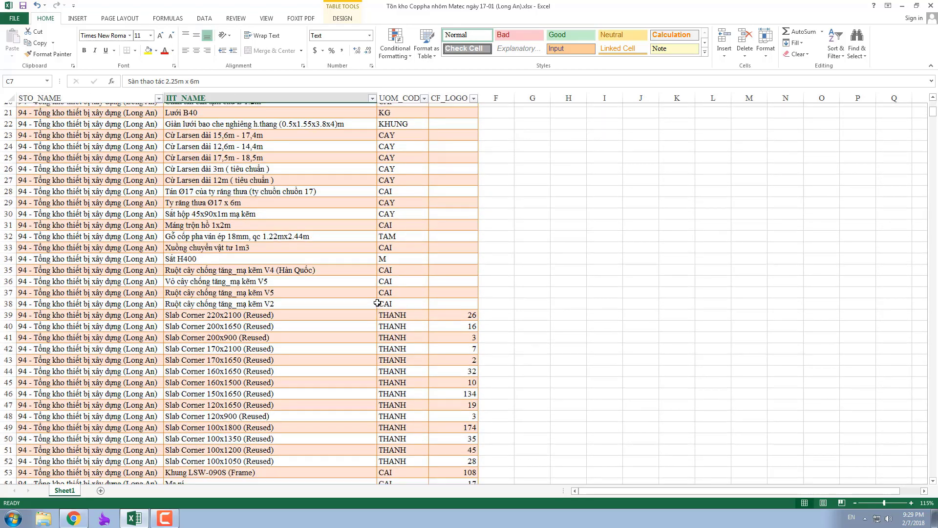
scroll(377, 302, "down", 1)
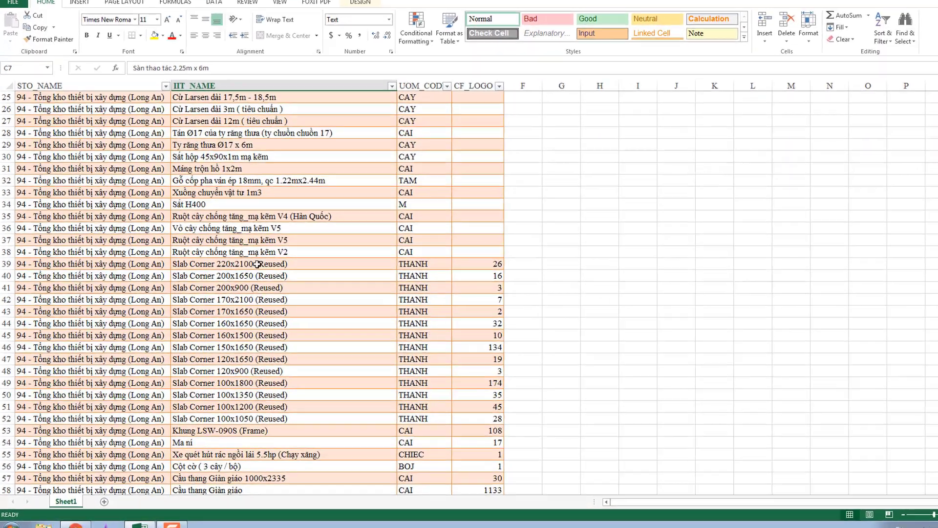
left_click(276, 270)
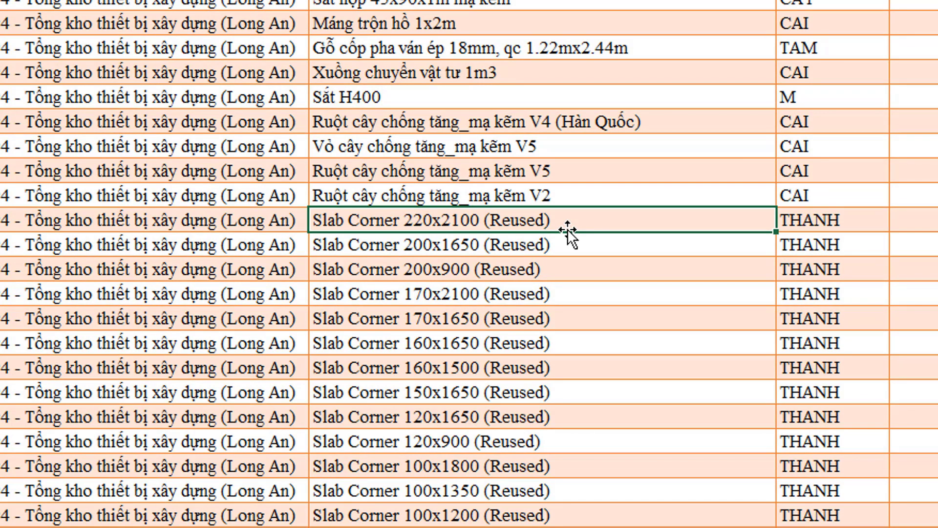
scroll(569, 235, "down", 5)
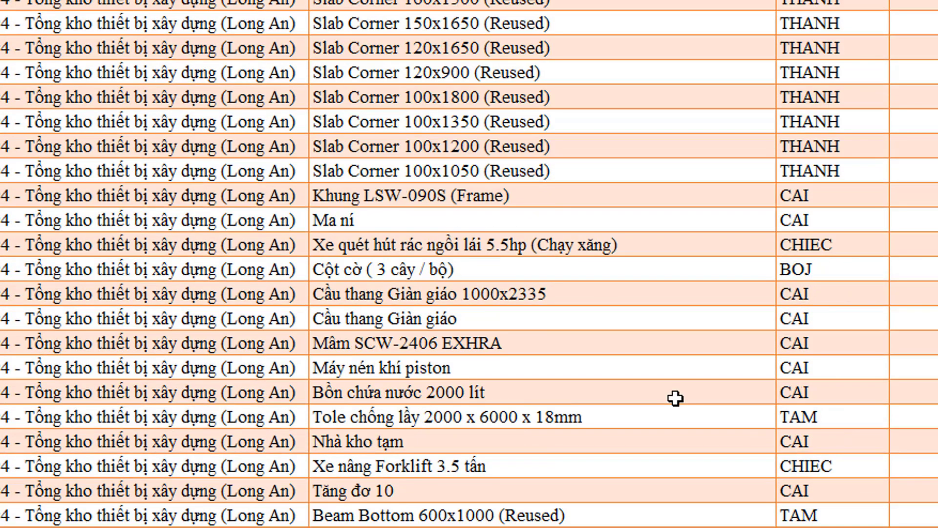
scroll(568, 235, "down", 4)
scroll(569, 235, "down", 2)
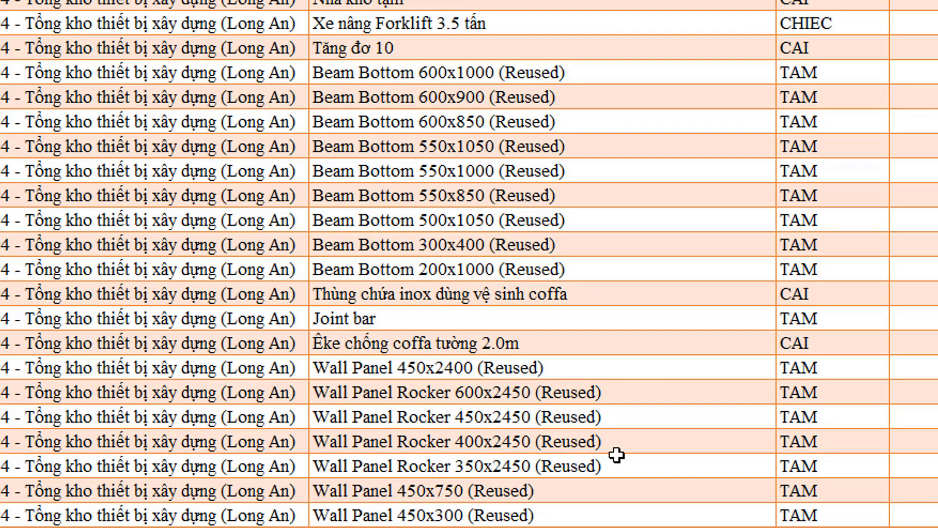
scroll(617, 455, "up", 3)
scroll(617, 455, "up", 1)
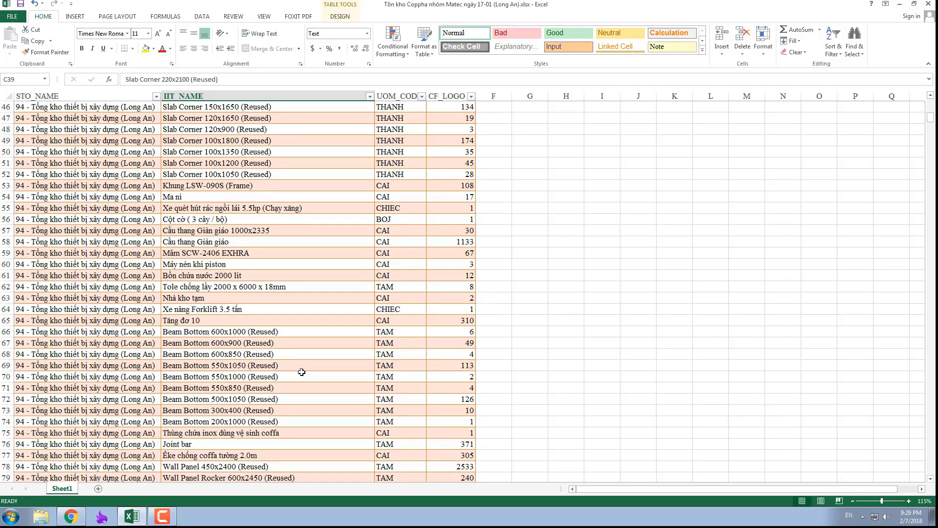
scroll(302, 373, "up", 2)
scroll(302, 373, "up", 2)
scroll(302, 372, "up", 2)
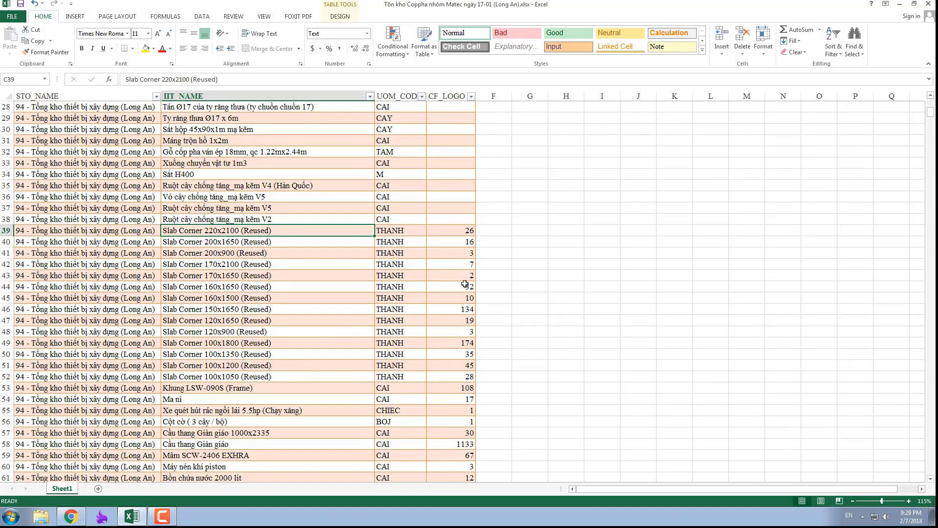
Enter =FIND("Reused",[@[IIT_NAME]]) in F39 to create the helper column.
left_click(505, 232)
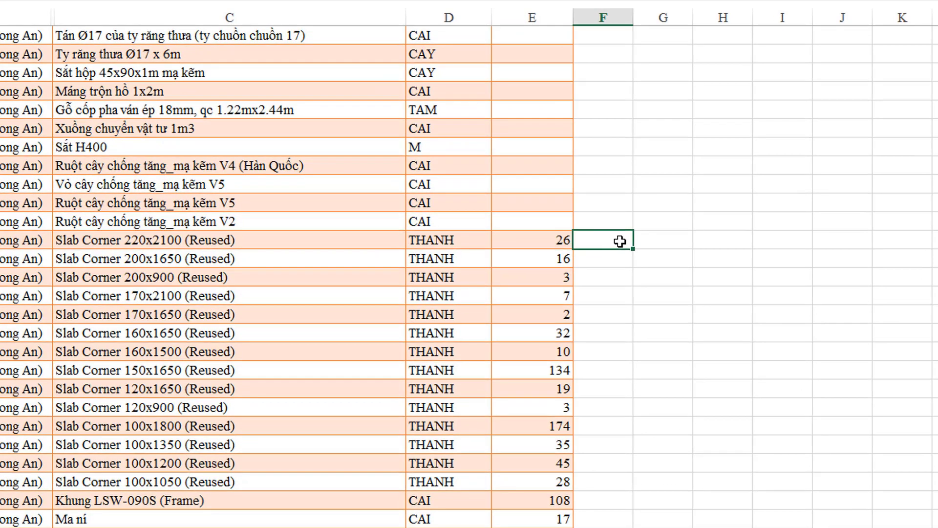
type("=fi")
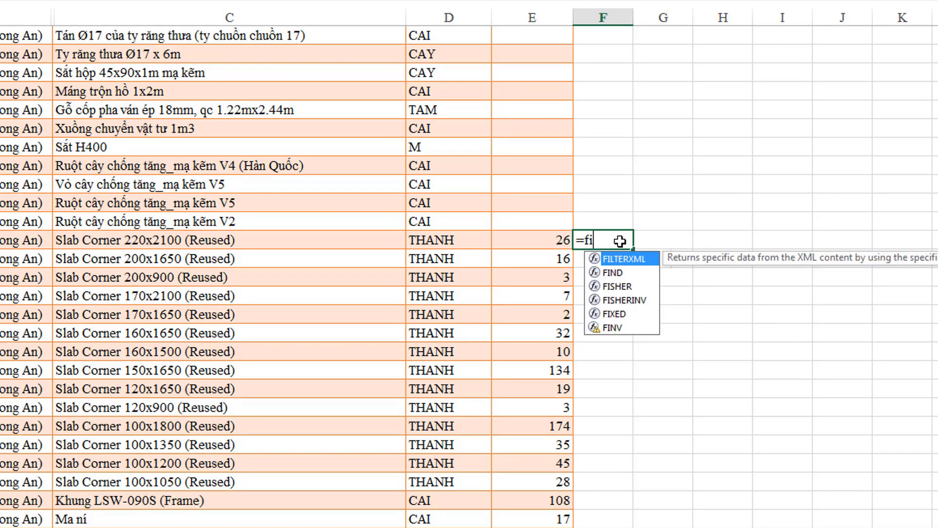
type("nd(")
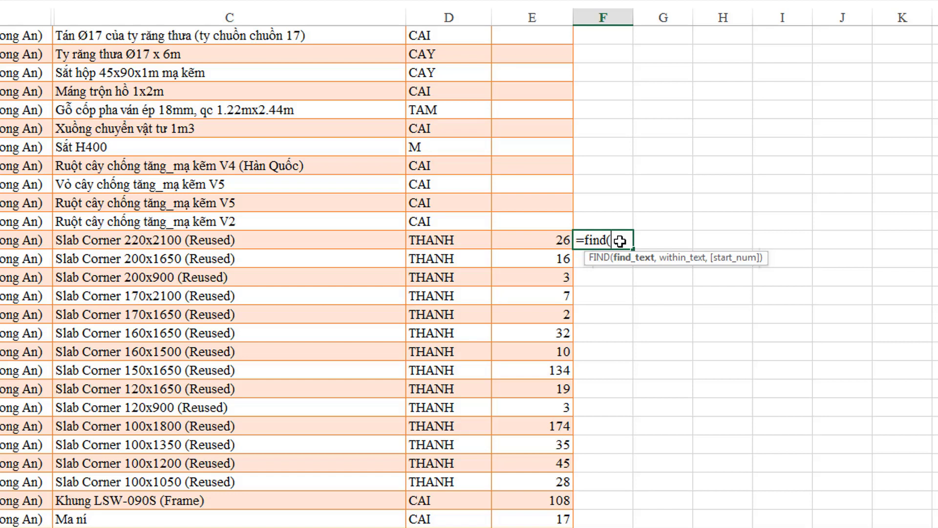
type("\"R")
type("eu")
type("sed")
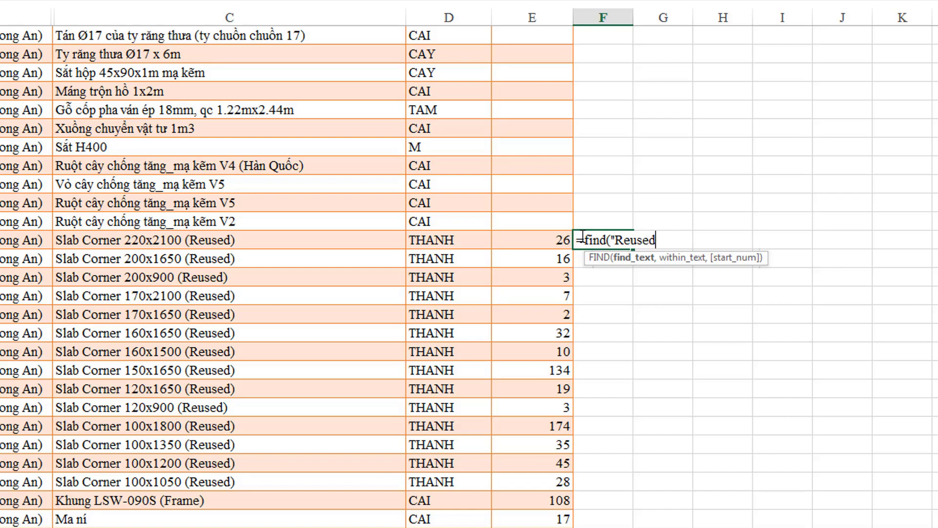
type("\"")
type(",")
left_click(227, 240)
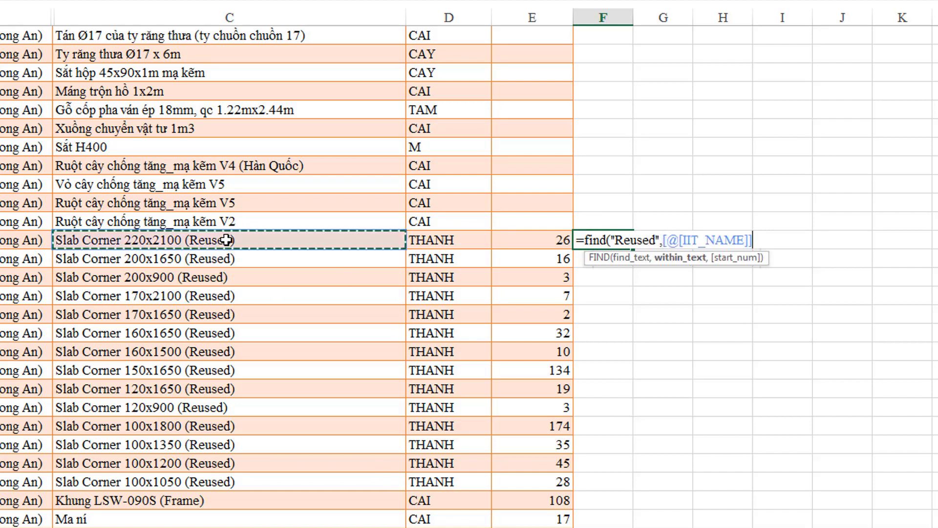
type(")")
key("Return")
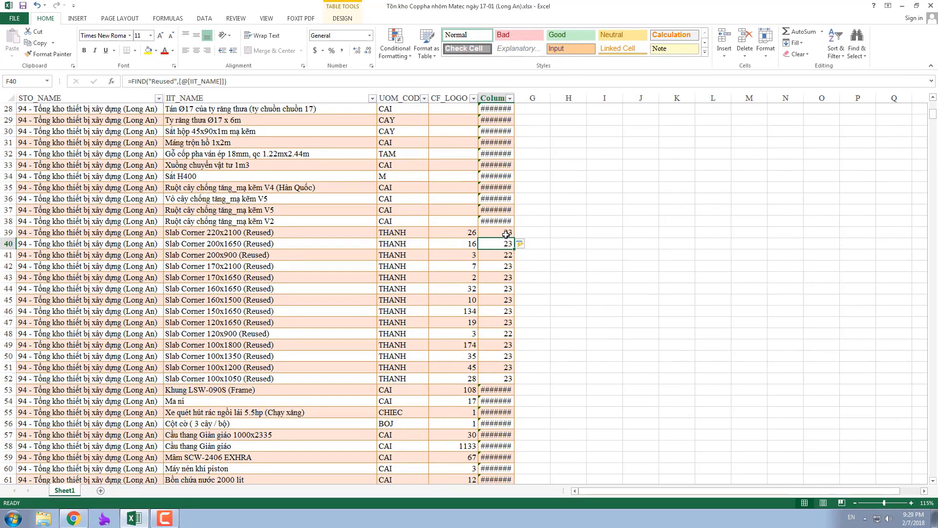
left_click(506, 235)
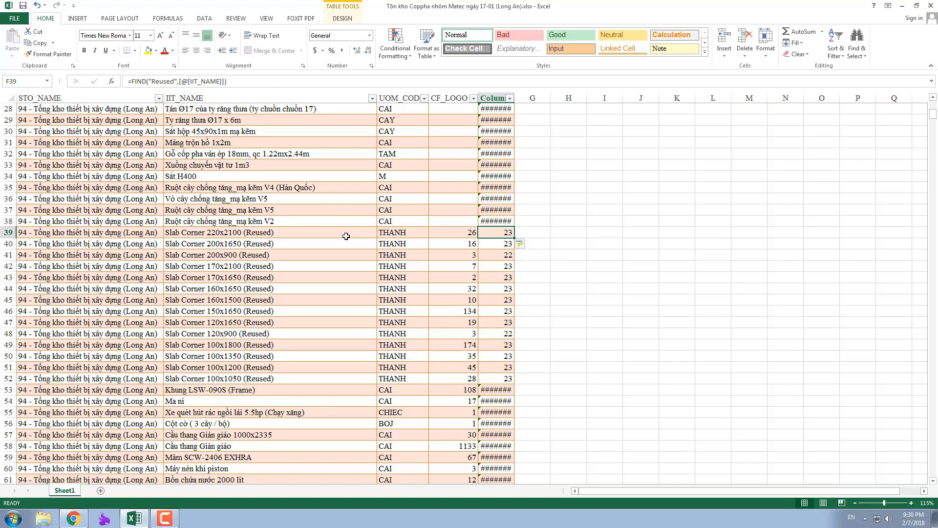
scroll(346, 237, "up", 2)
scroll(346, 236, "up", 2)
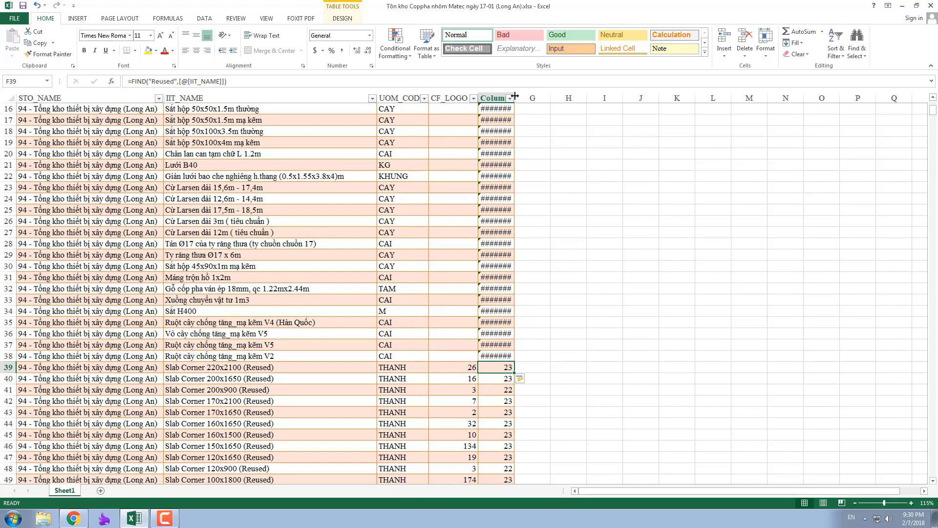
left_click(512, 99)
left_click(514, 98)
left_click_drag(515, 98, 538, 99)
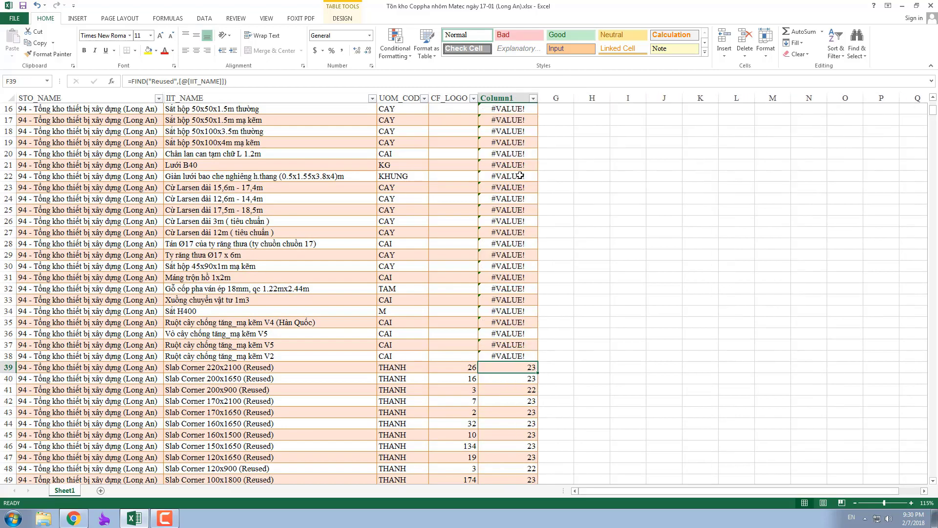
scroll(521, 176, "up", 5)
scroll(538, 234, "down", 4)
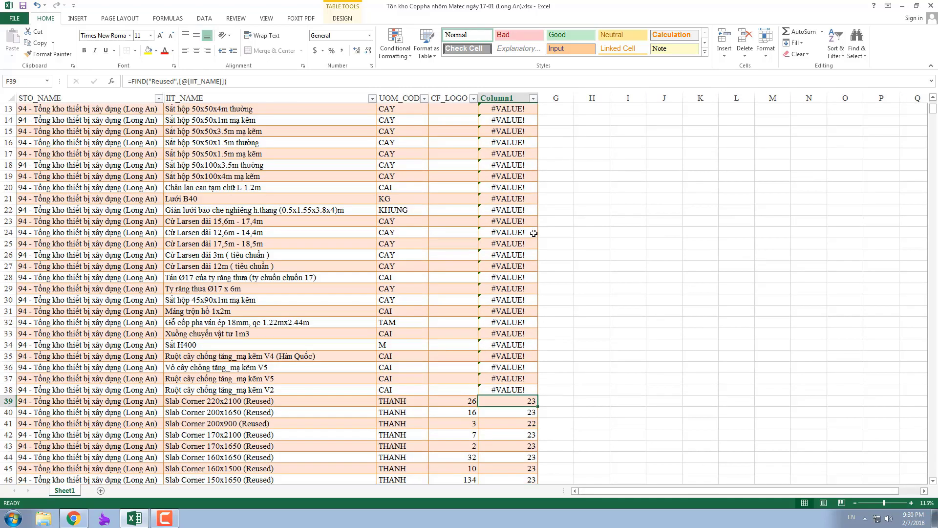
scroll(535, 252, "down", 2)
scroll(534, 252, "up", 3)
scroll(534, 252, "up", 3)
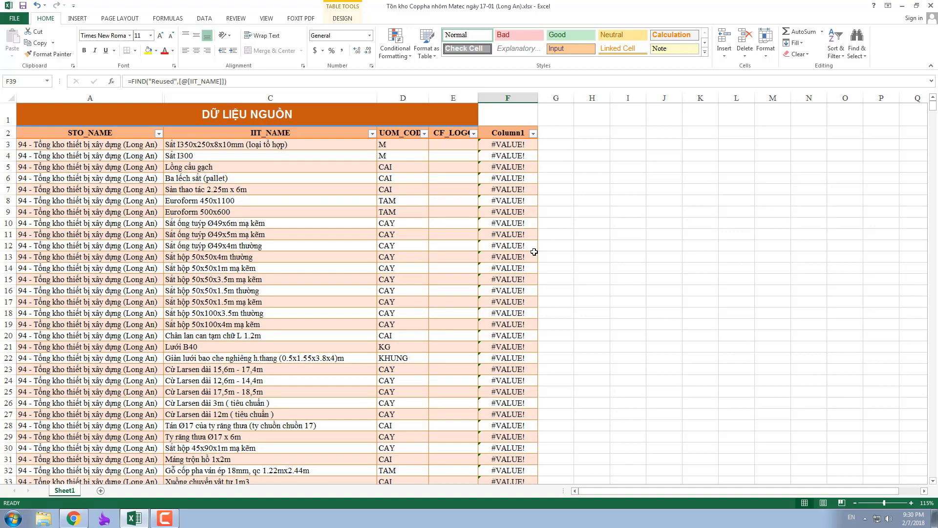
scroll(534, 252, "down", 2)
scroll(534, 252, "down", 3)
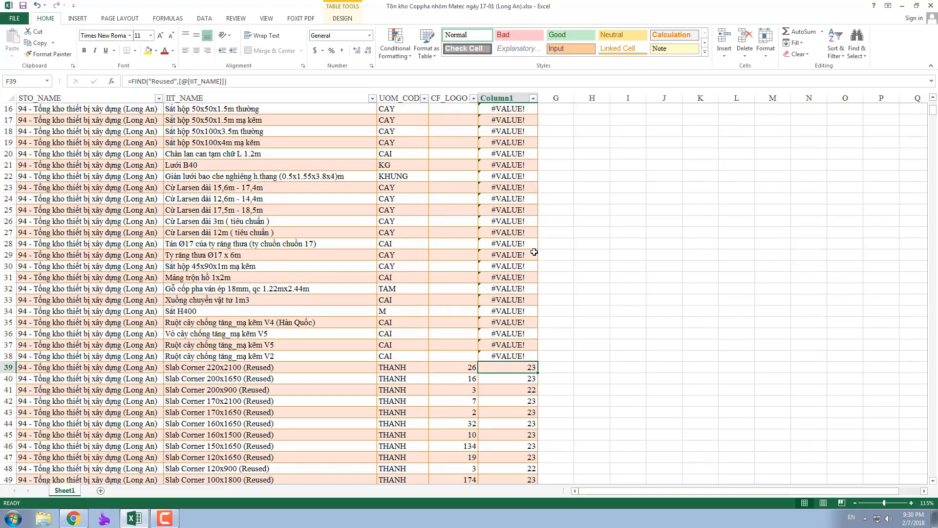
scroll(534, 252, "up", 3)
scroll(534, 252, "up", 2)
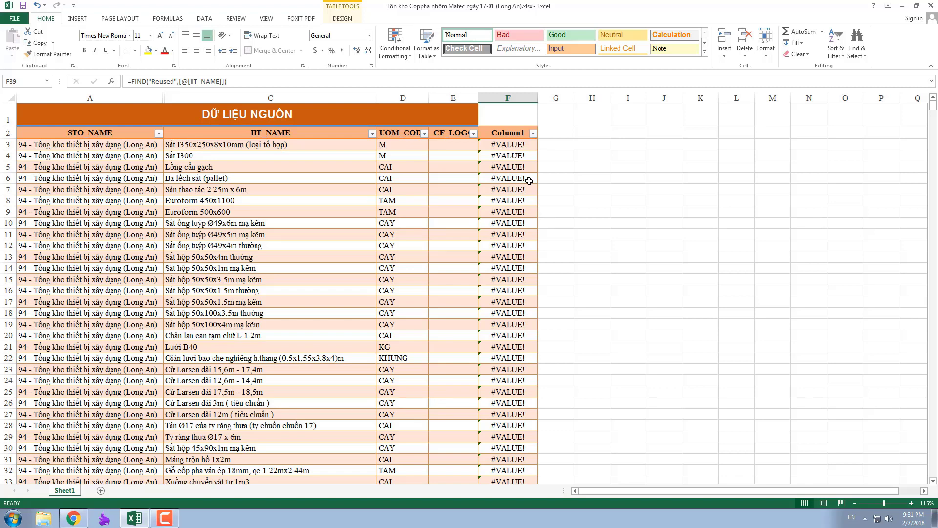
Filter Column1 to exclude #VALUE!, leaving 735 of 1257 Reused records.
left_click(533, 133)
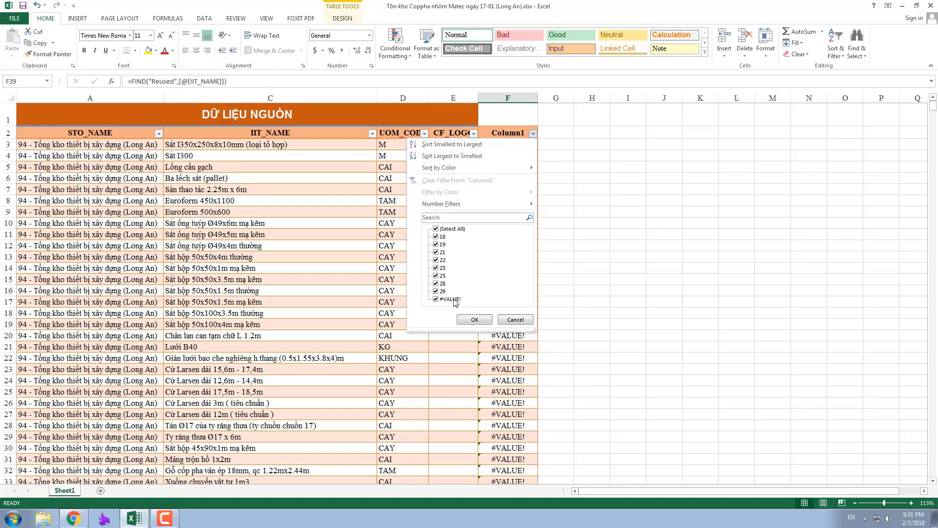
left_click(454, 300)
left_click(474, 319)
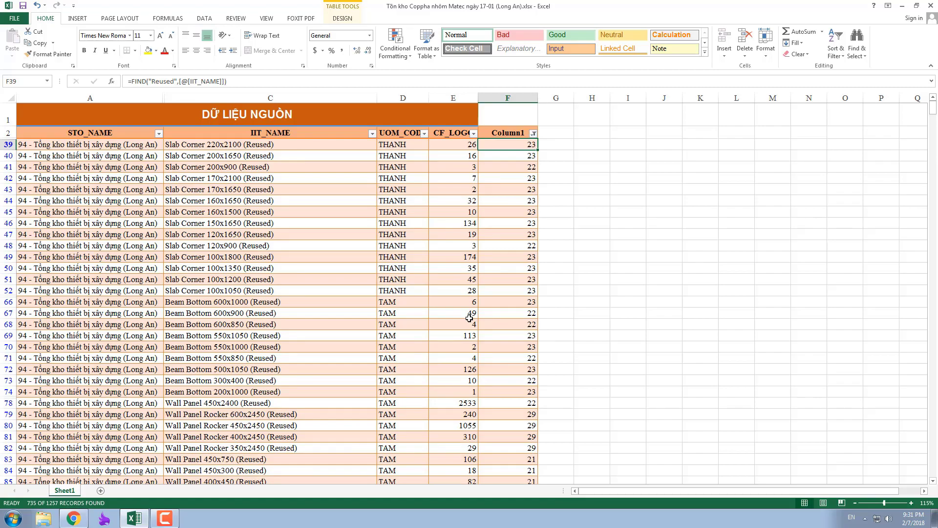
scroll(469, 319, "down", 5)
scroll(469, 318, "down", 5)
scroll(469, 318, "down", 5)
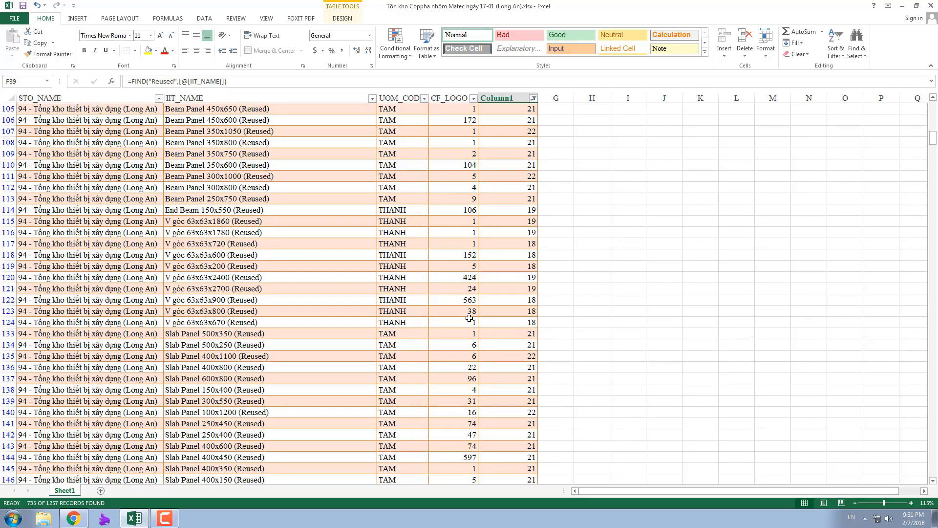
scroll(469, 319, "down", 3)
scroll(469, 318, "down", 9)
scroll(469, 319, "down", 3)
scroll(469, 318, "up", 7)
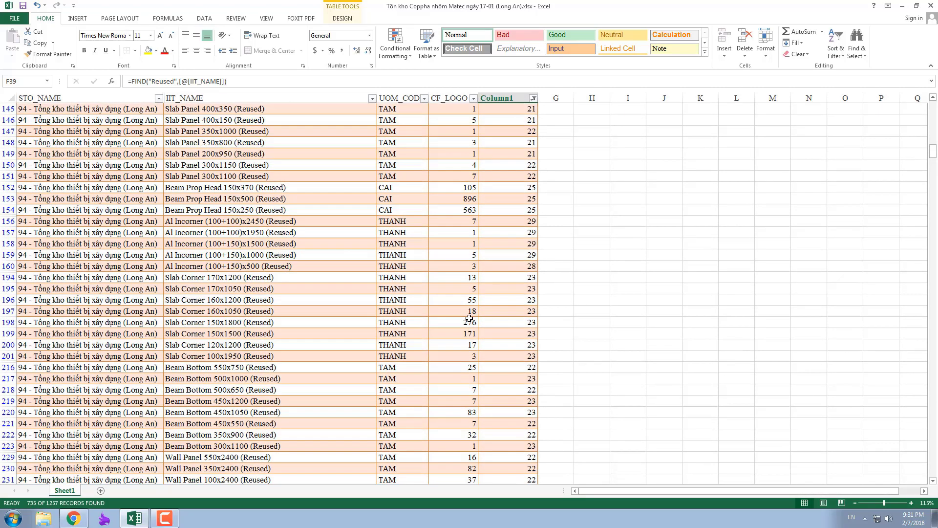
scroll(469, 319, "up", 7)
scroll(469, 319, "up", 4)
scroll(469, 318, "up", 5)
scroll(470, 318, "up", 5)
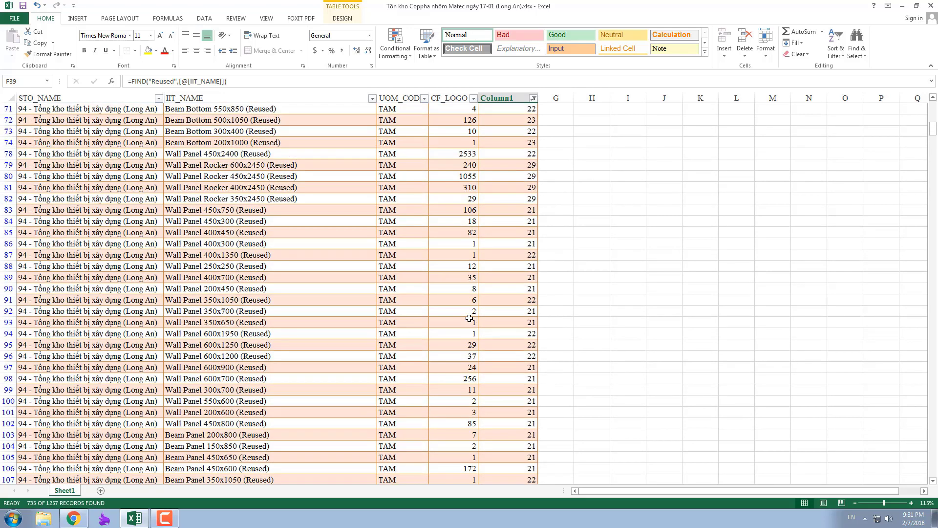
scroll(469, 318, "up", 6)
scroll(469, 319, "up", 1)
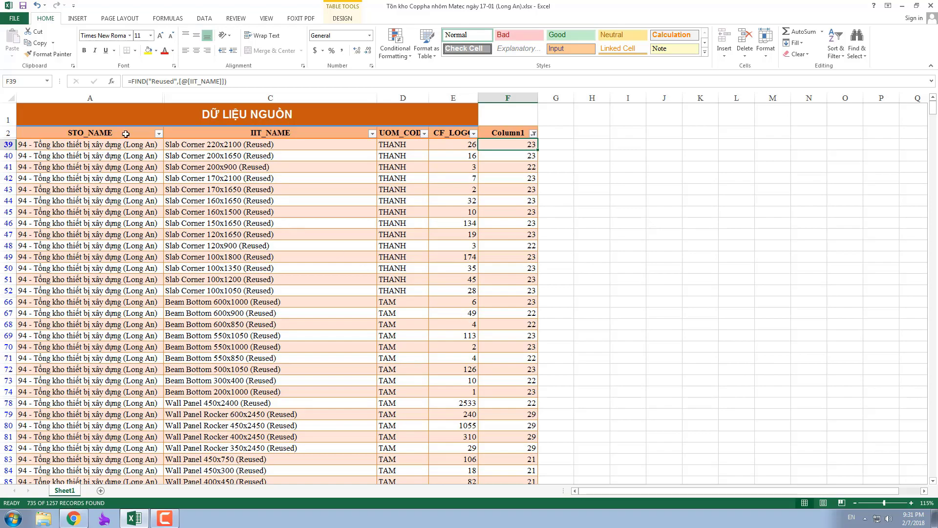
Select the filtered table from the STO_NAME header in A2 to the last Reused row.
mouse_move(49, 132)
left_mouse_down()
mouse_move(534, 525)
mouse_move(532, 465)
left_mouse_up()
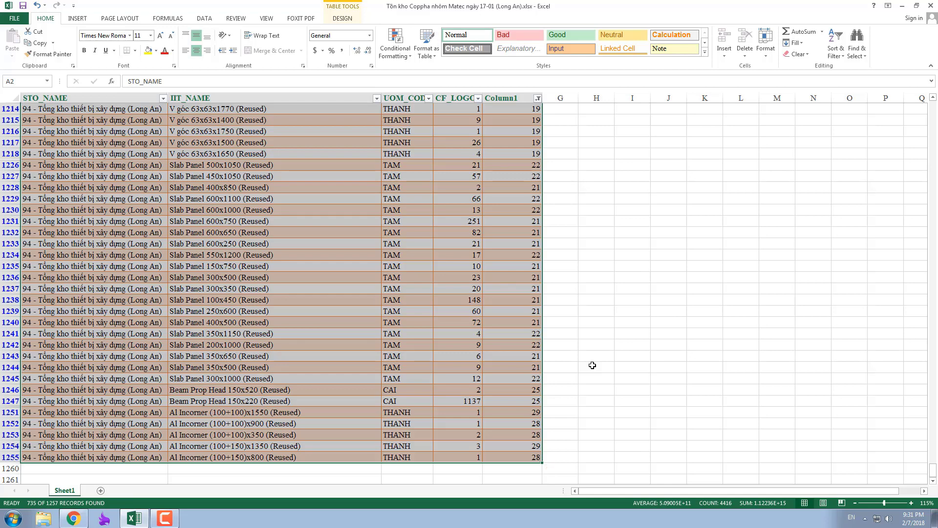
scroll(592, 365, "up", 3)
scroll(593, 365, "up", 3)
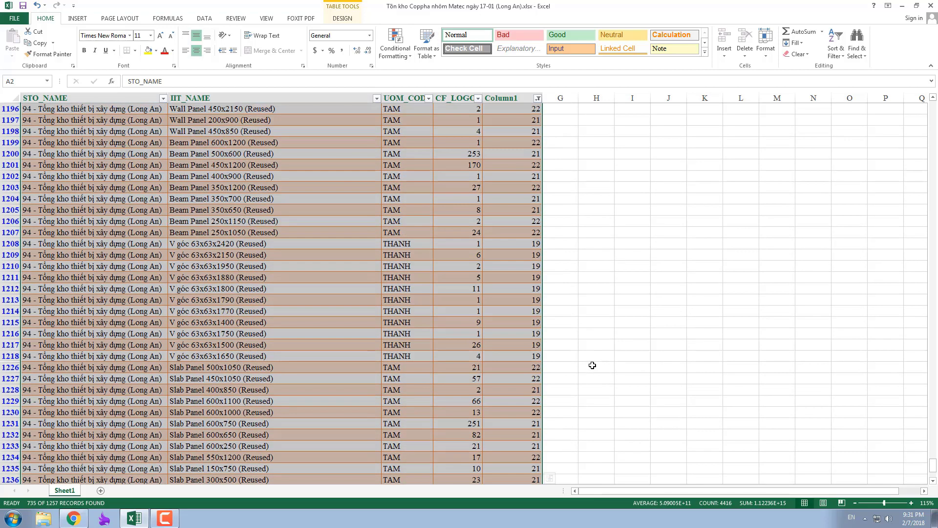
scroll(592, 365, "up", 3)
scroll(592, 366, "up", 3)
scroll(592, 365, "up", 5)
scroll(592, 366, "up", 6)
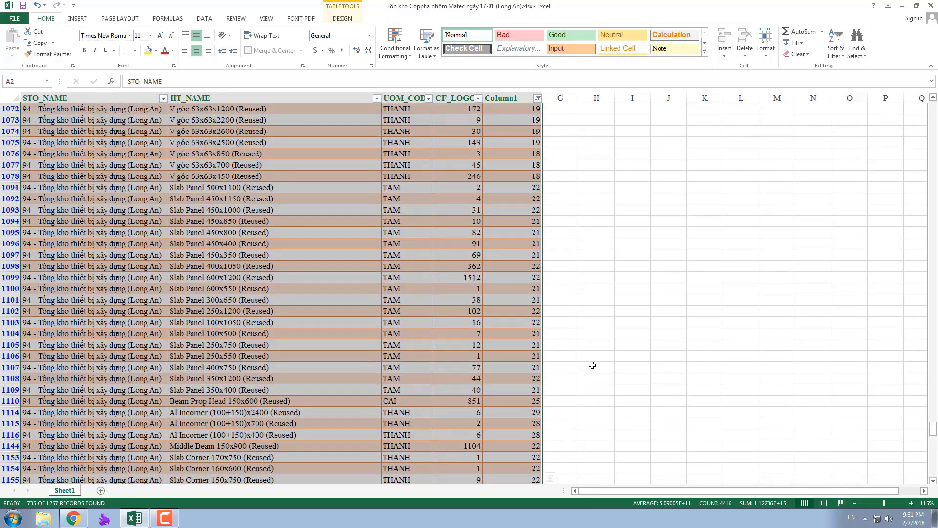
scroll(592, 365, "up", 6)
scroll(592, 365, "up", 3)
scroll(593, 365, "up", 3)
scroll(593, 365, "up", 4)
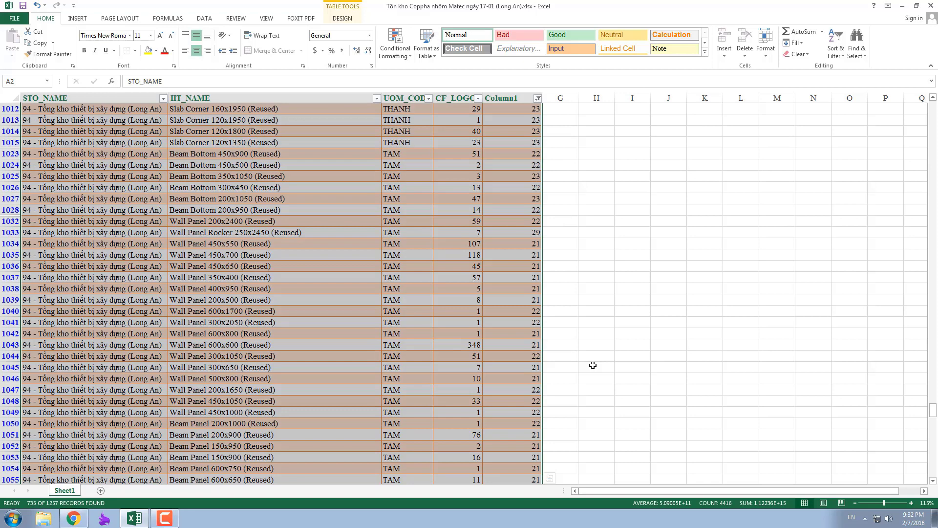
scroll(593, 365, "up", 2)
scroll(592, 362, "up", 2)
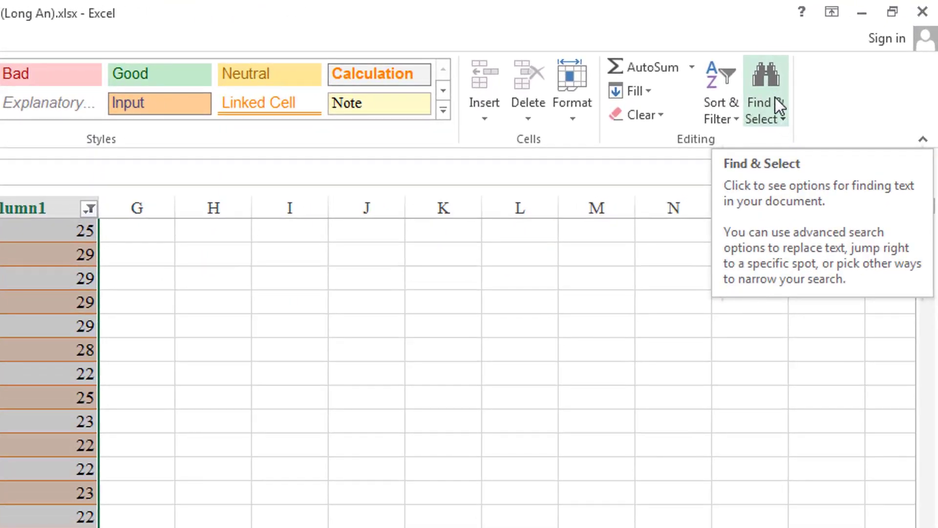
Limit the selection to visible cells only using Go To Special.
left_click(777, 108)
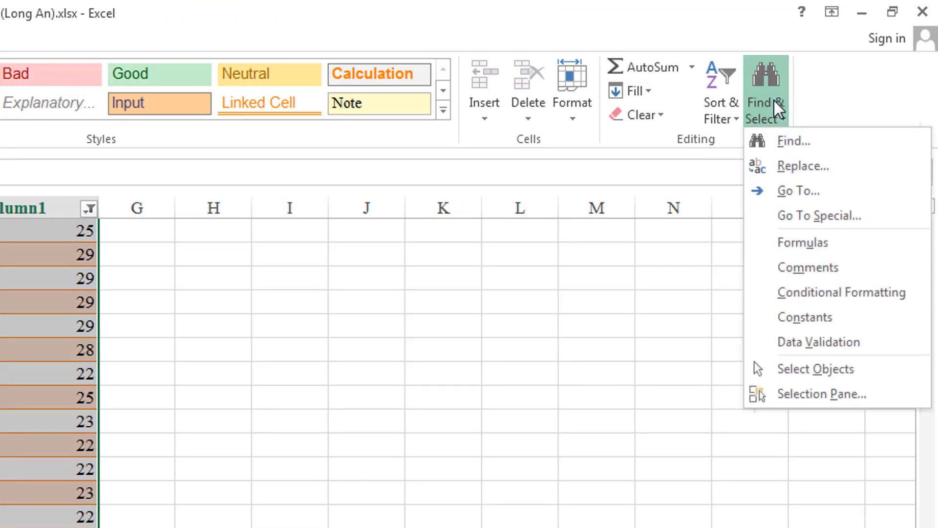
left_click(840, 219)
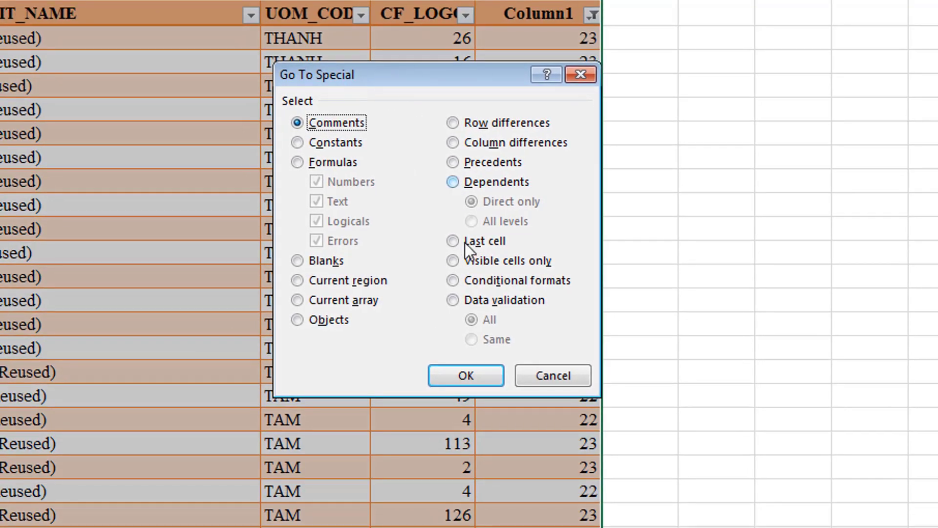
left_click(485, 264)
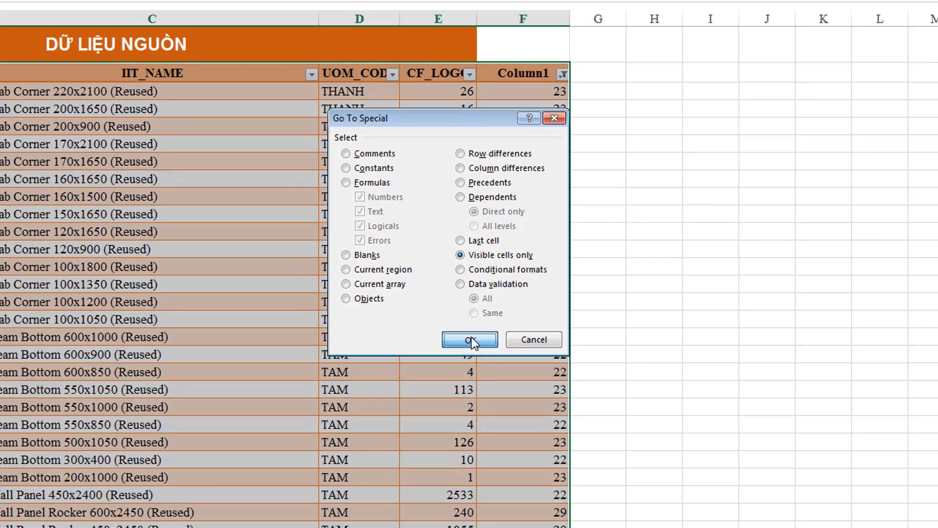
left_click(467, 375)
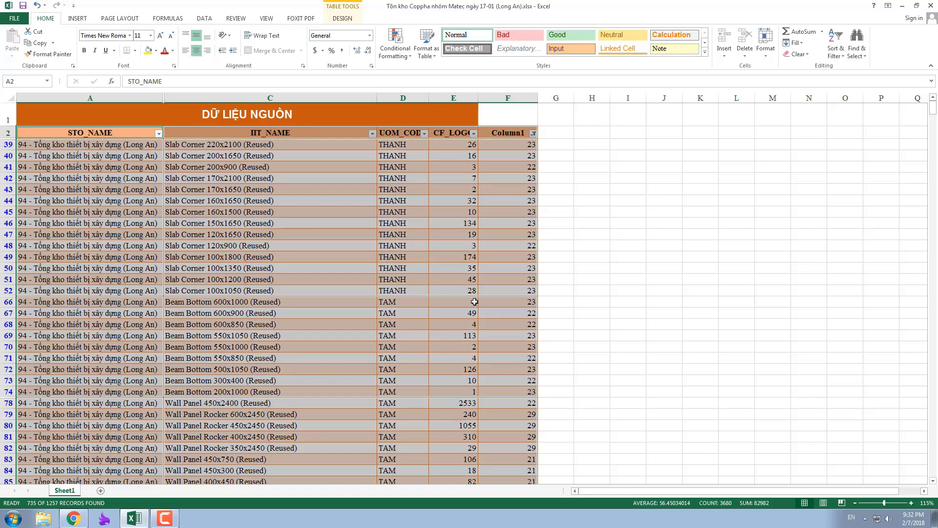
Copy the visible Reused rows and paste them into A1 of a new Sheet2.
key("ctrl+c")
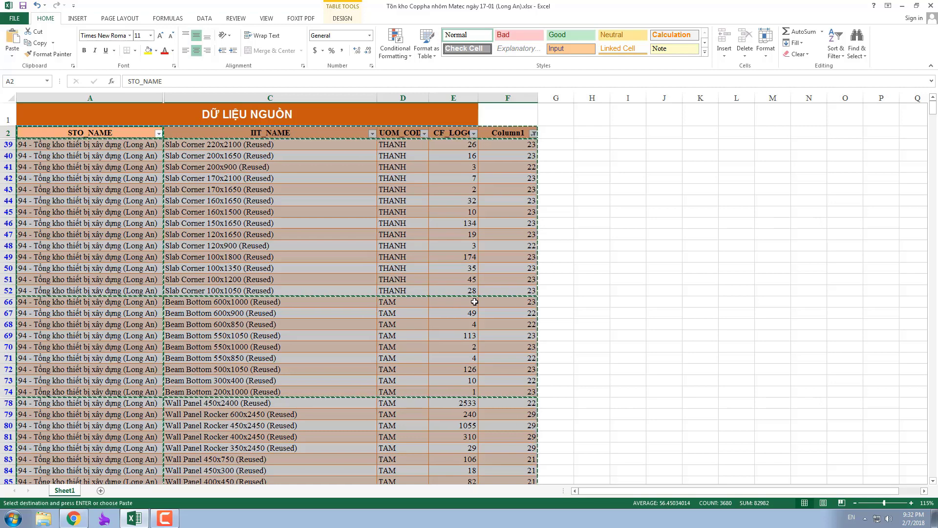
left_click(100, 491)
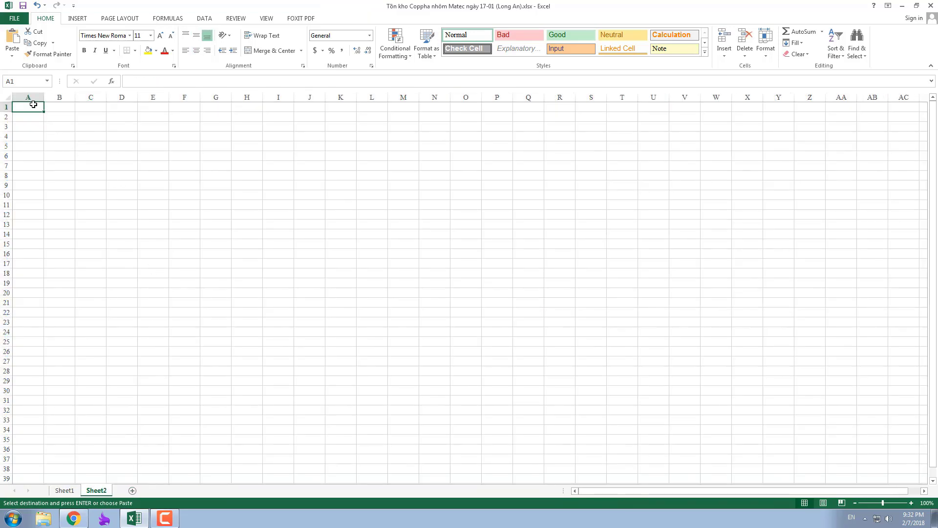
key("ctrl+v")
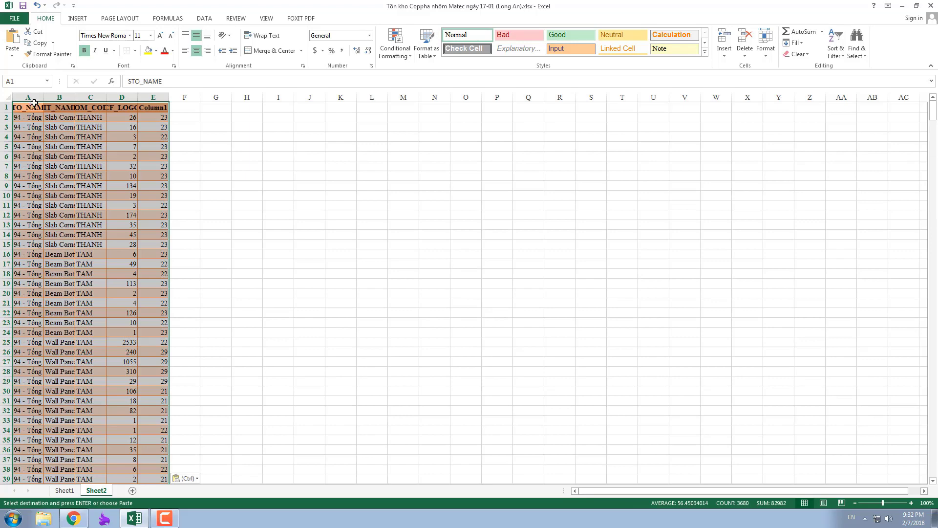
Widen columns A and B on Sheet2 so STO_NAME and IIT_NAME text fits.
left_click_drag(44, 97, 389, 98)
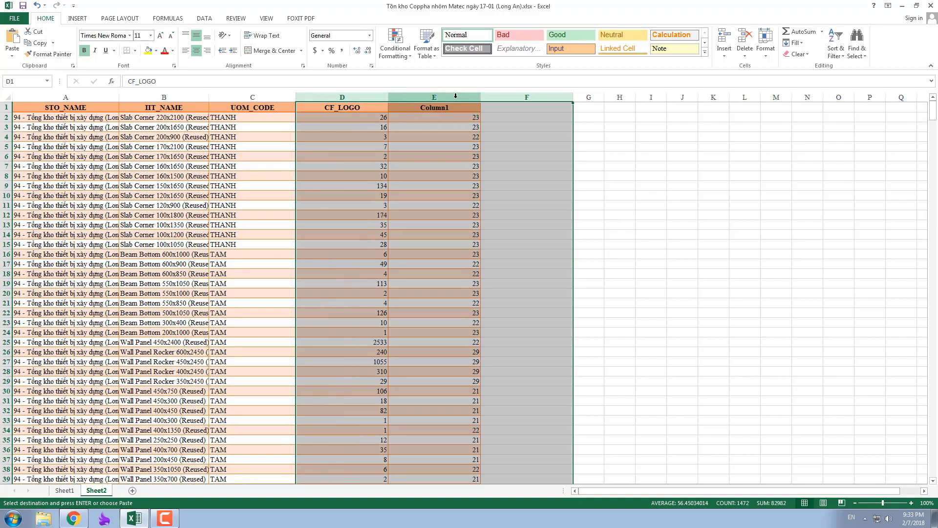
left_click(559, 137)
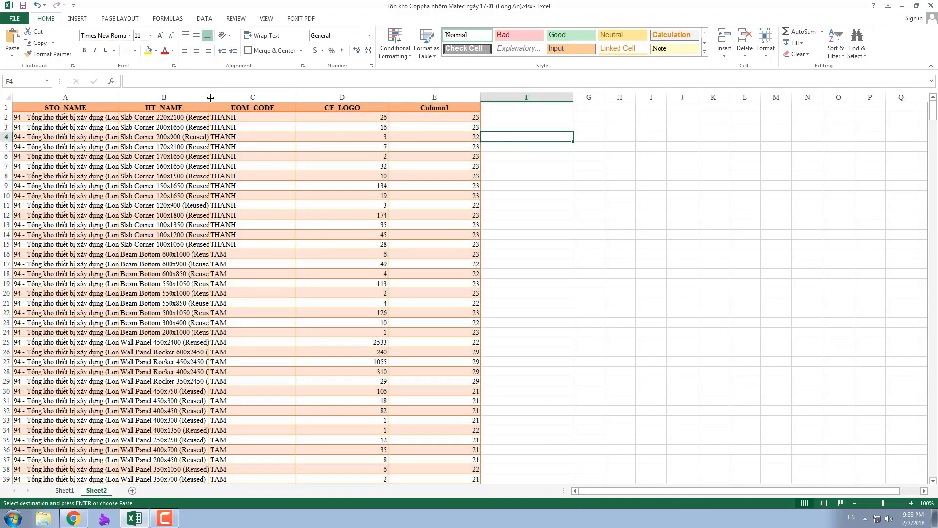
left_click_drag(209, 97, 264, 97)
left_click(509, 232)
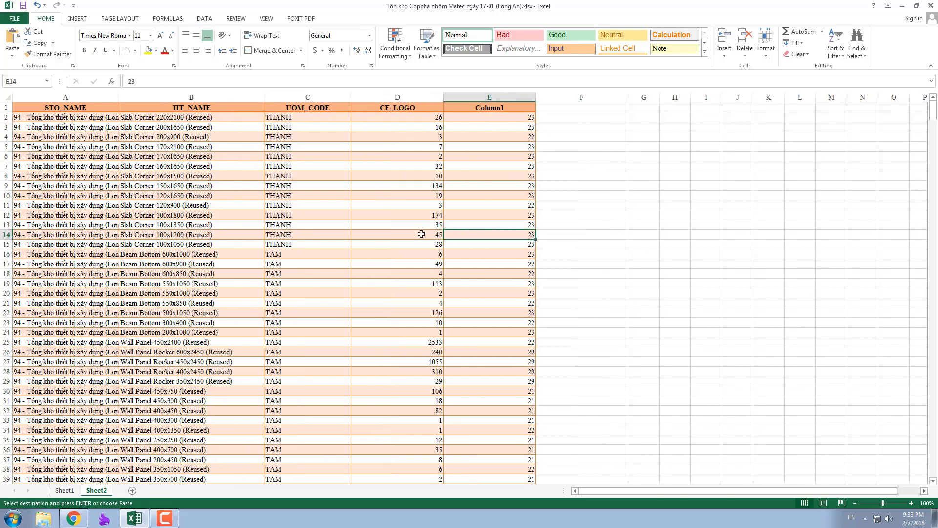
scroll(418, 237, "down", 5)
scroll(416, 237, "down", 10)
scroll(416, 238, "down", 8)
scroll(416, 238, "down", 7)
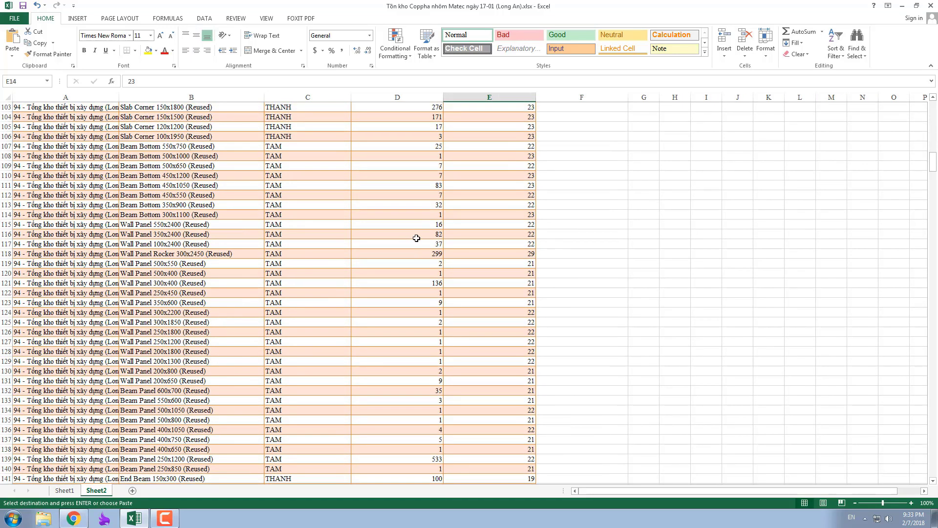
scroll(417, 237, "down", 7)
scroll(417, 237, "down", 7)
scroll(417, 237, "down", 6)
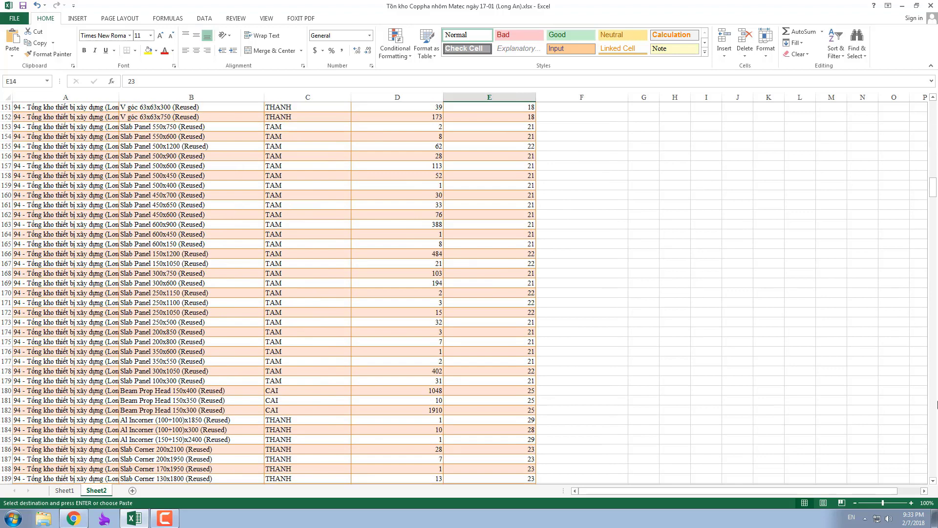
left_click_drag(934, 193, 934, 113)
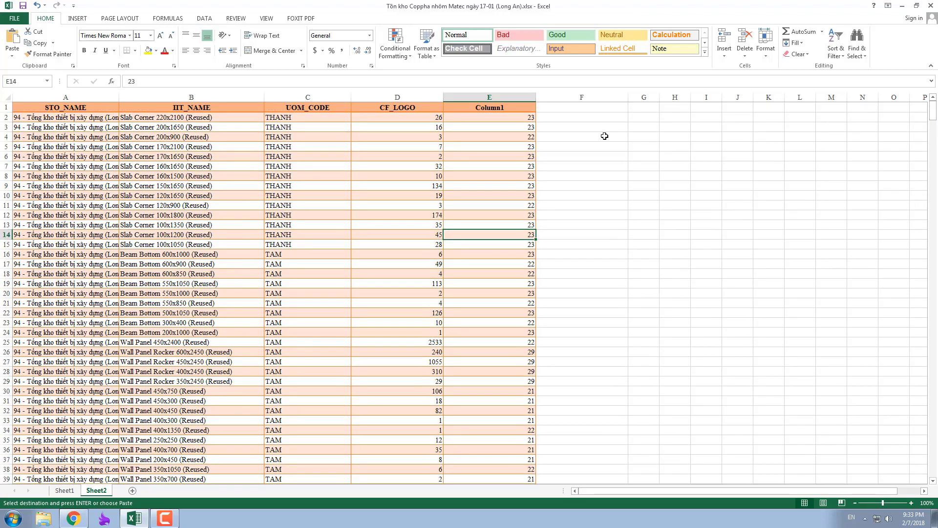
Clear the Column1 helper values from column E on Sheet2.
left_click(492, 91)
right_click(494, 92)
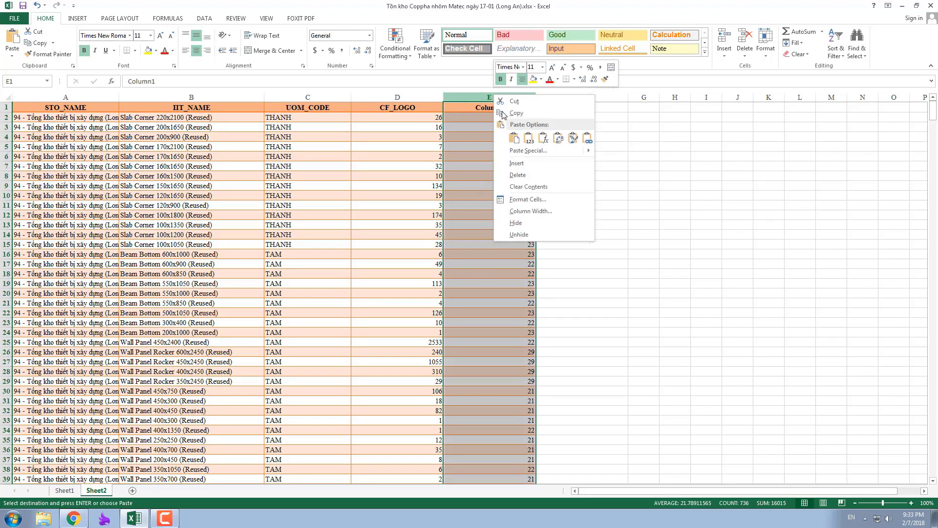
left_click(529, 186)
left_click(510, 225)
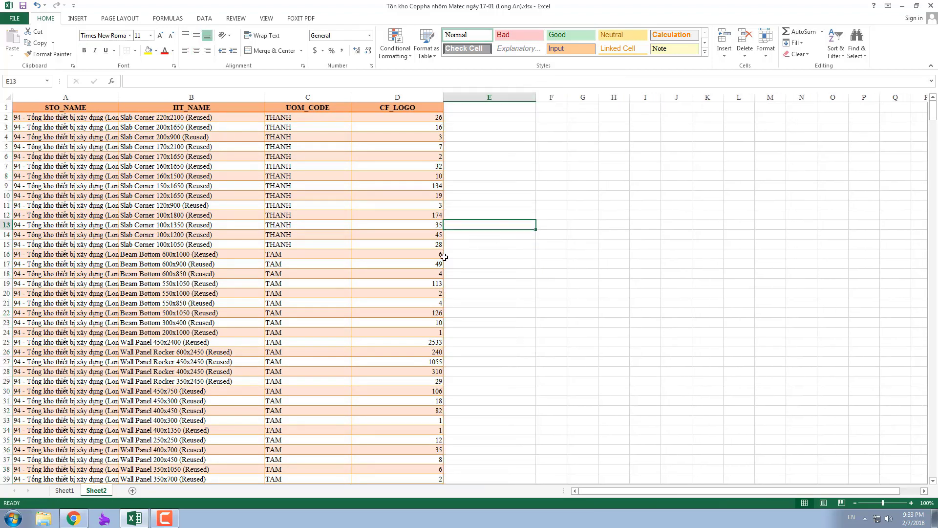